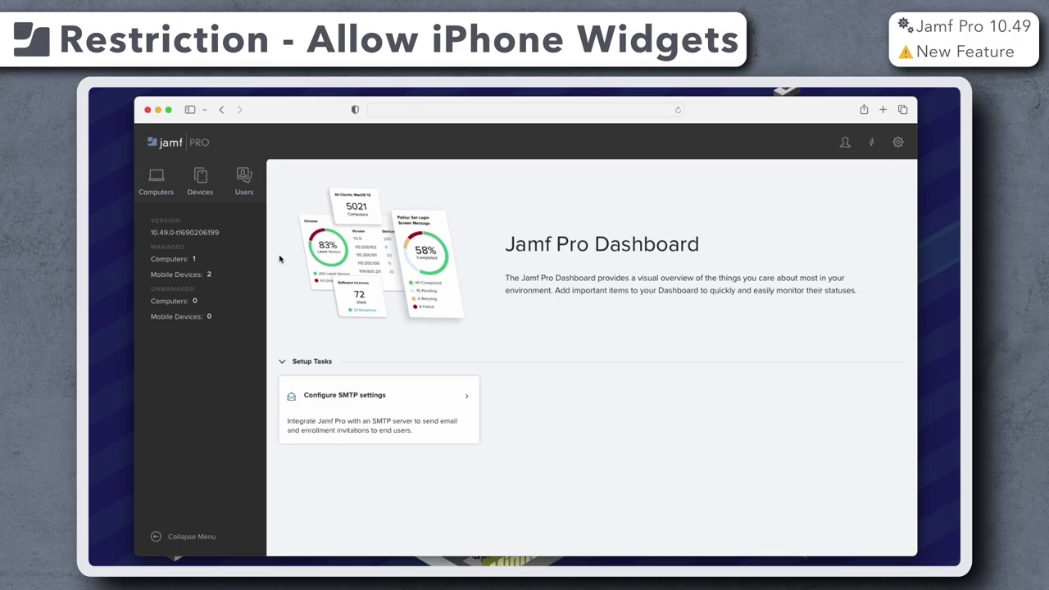
# - Start a new configuration profile for mobile devices
pyautogui.click(201, 182)
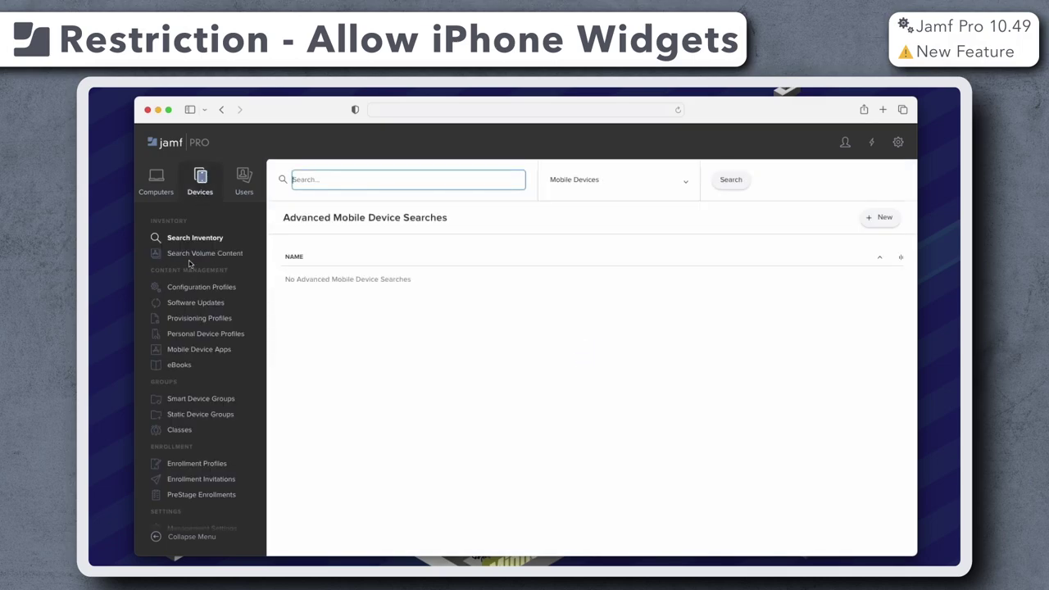
pyautogui.click(187, 287)
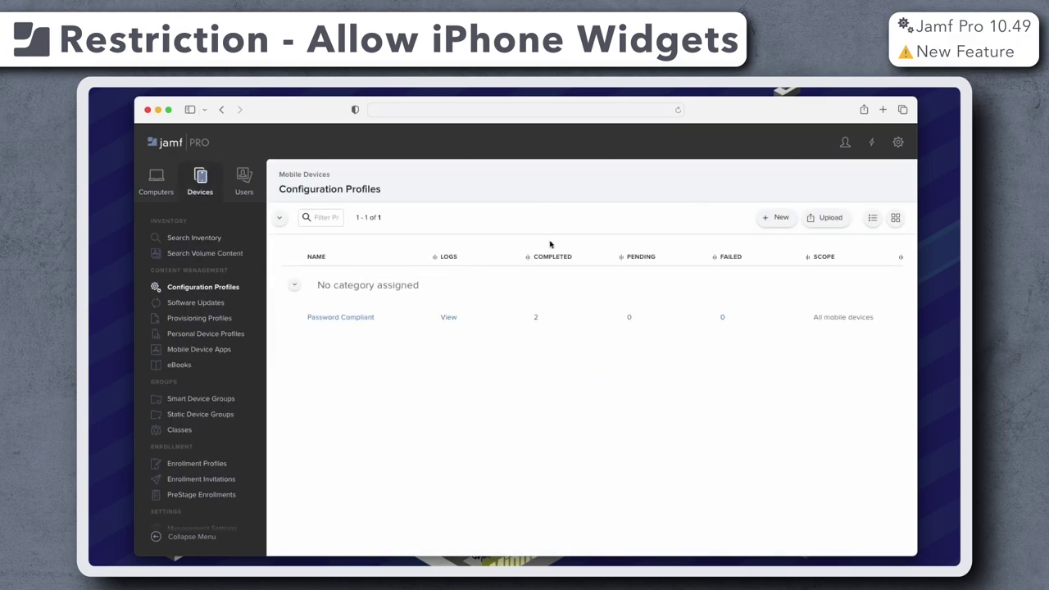
pyautogui.click(775, 218)
# - Find the Restrictions payload by searching for "rest" and open its Functionality settings
pyautogui.click(371, 245)
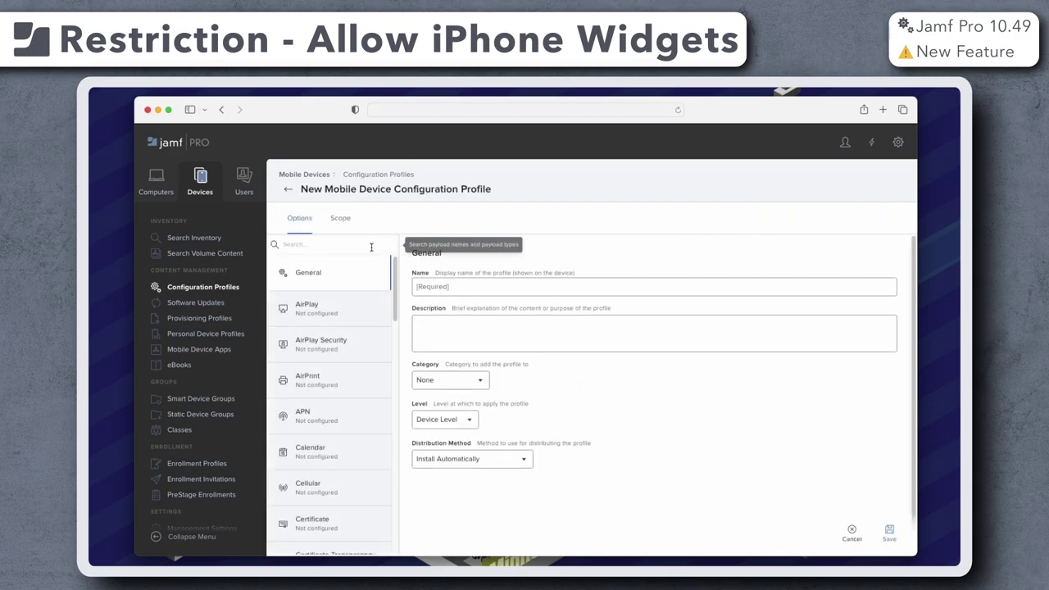
pyautogui.write('rest')
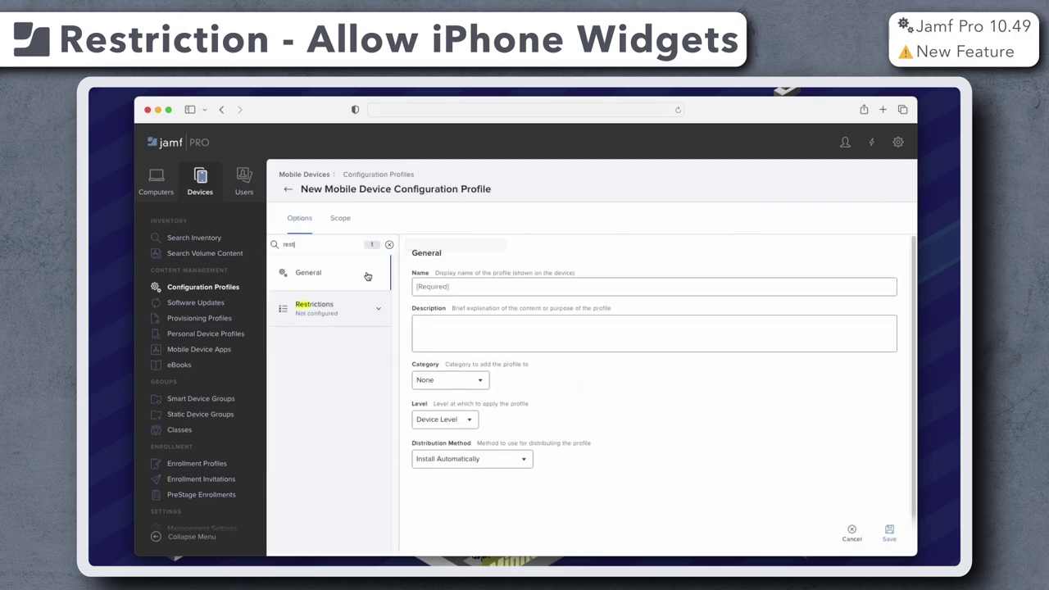
pyautogui.click(377, 308)
pyautogui.click(332, 337)
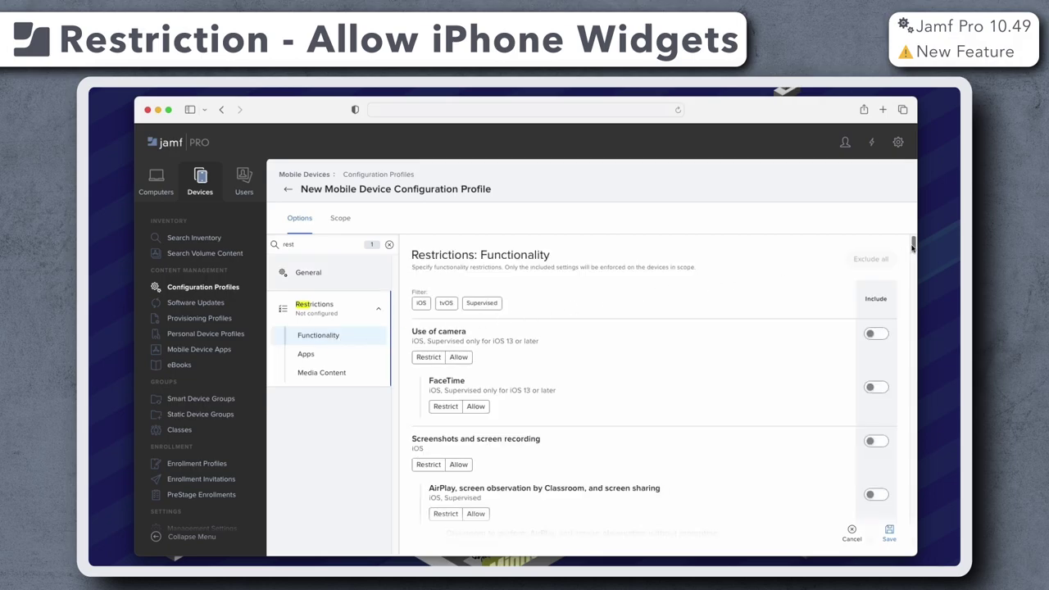
# - Include the "iPhone widgets on Mac" restriction in the profile and set it to Allow
pyautogui.moveTo(912, 246); pyautogui.dragTo(917, 561)
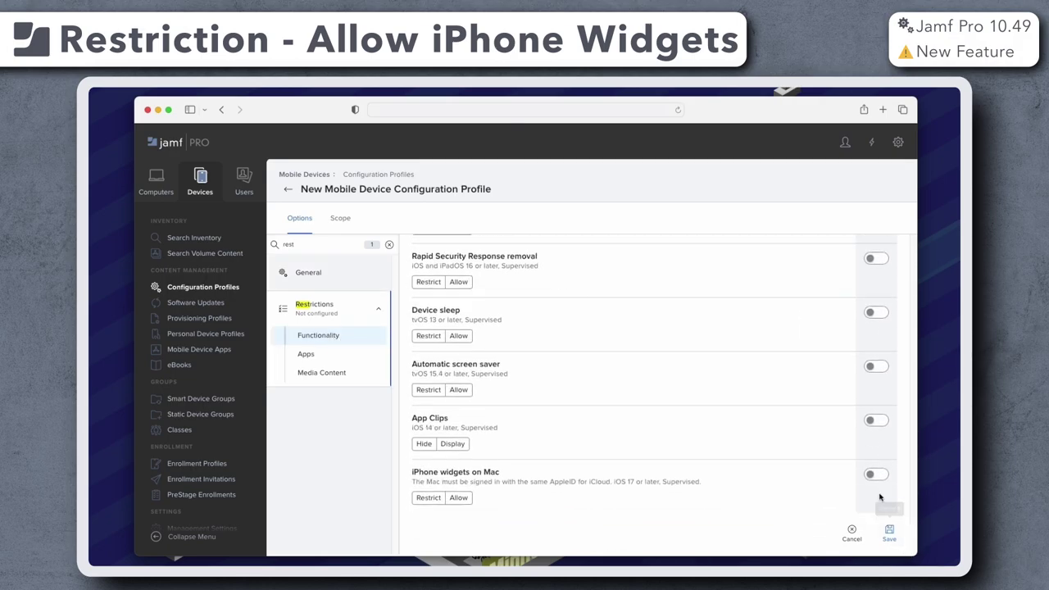
pyautogui.click(875, 476)
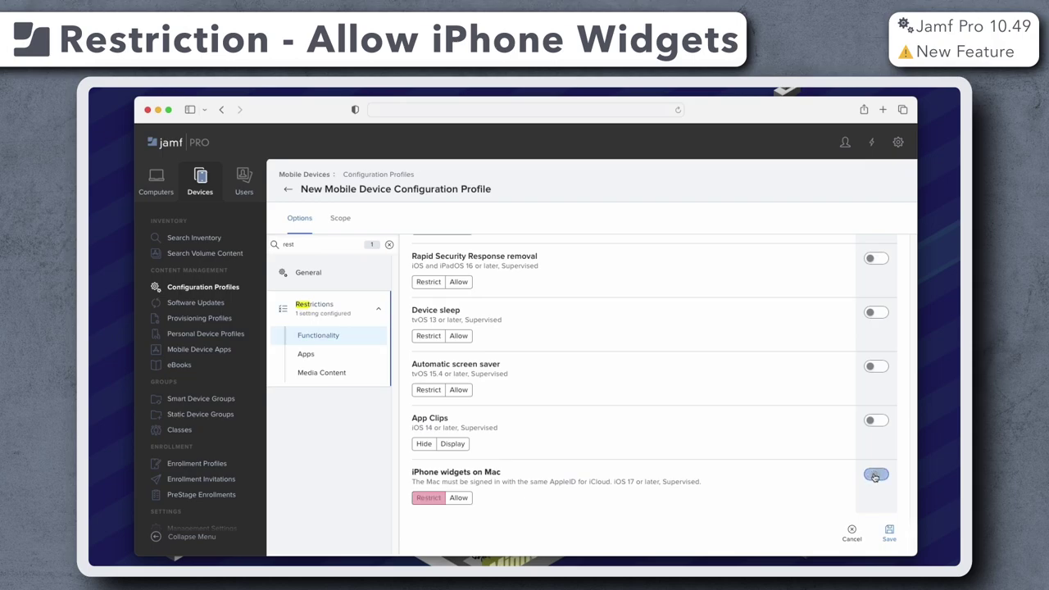
pyautogui.click(470, 501)
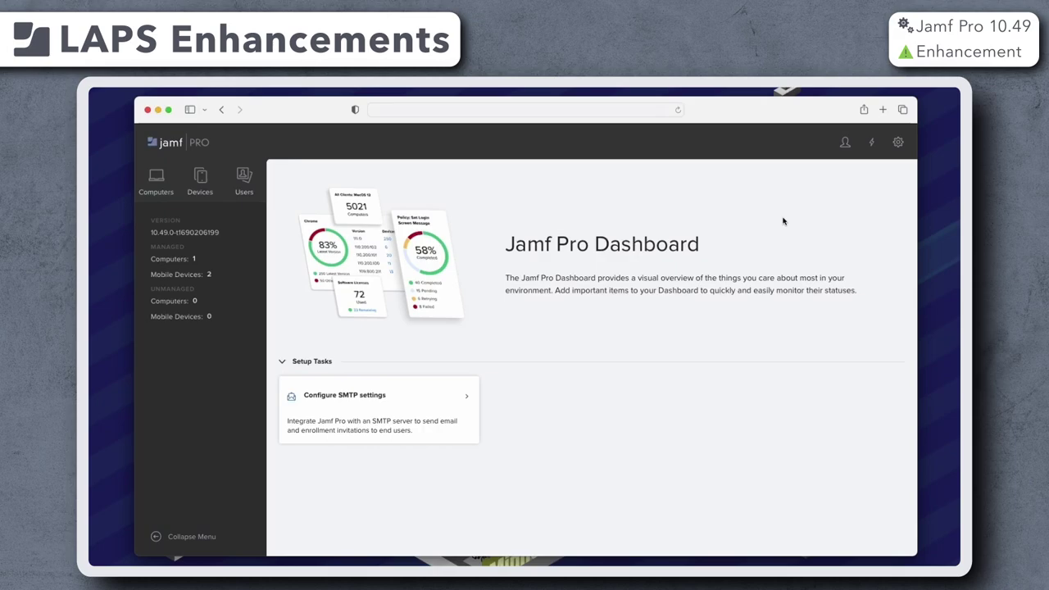
# - Open the macOS section of the global User-initiated enrollment settings for editing
pyautogui.click(898, 143)
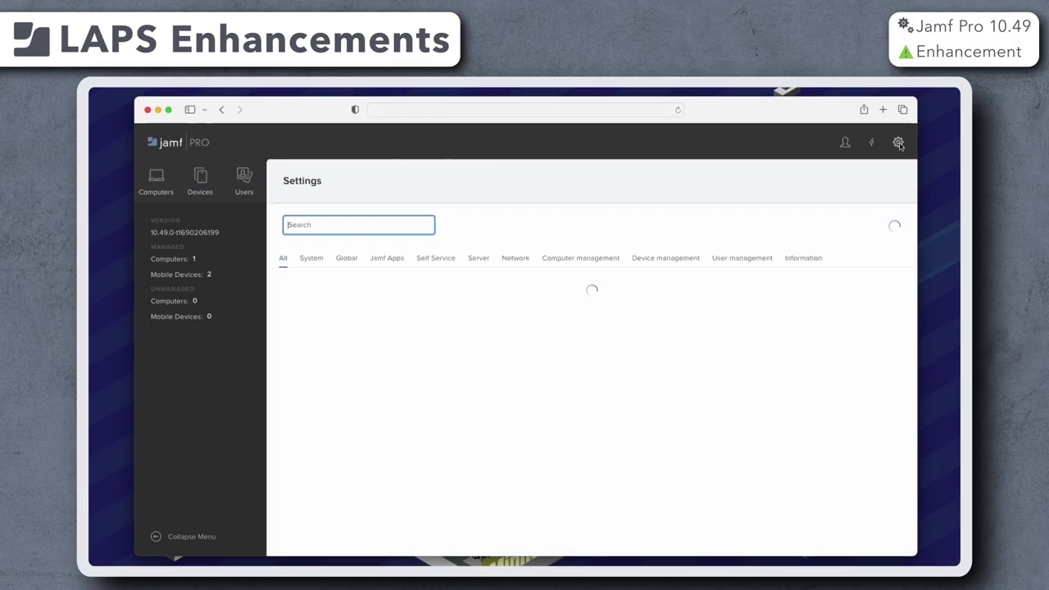
pyautogui.click(345, 257)
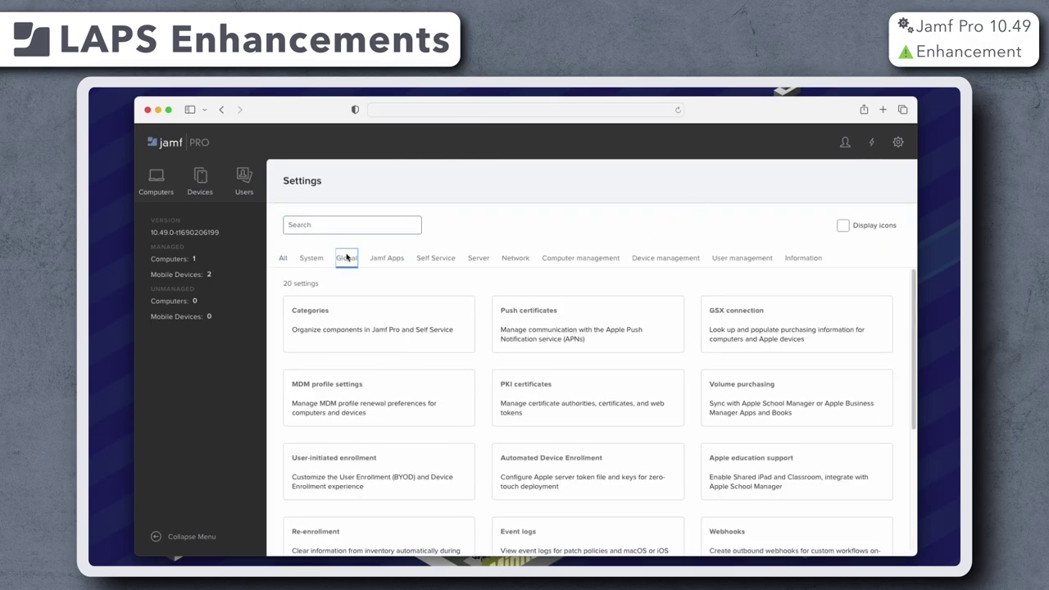
pyautogui.click(413, 459)
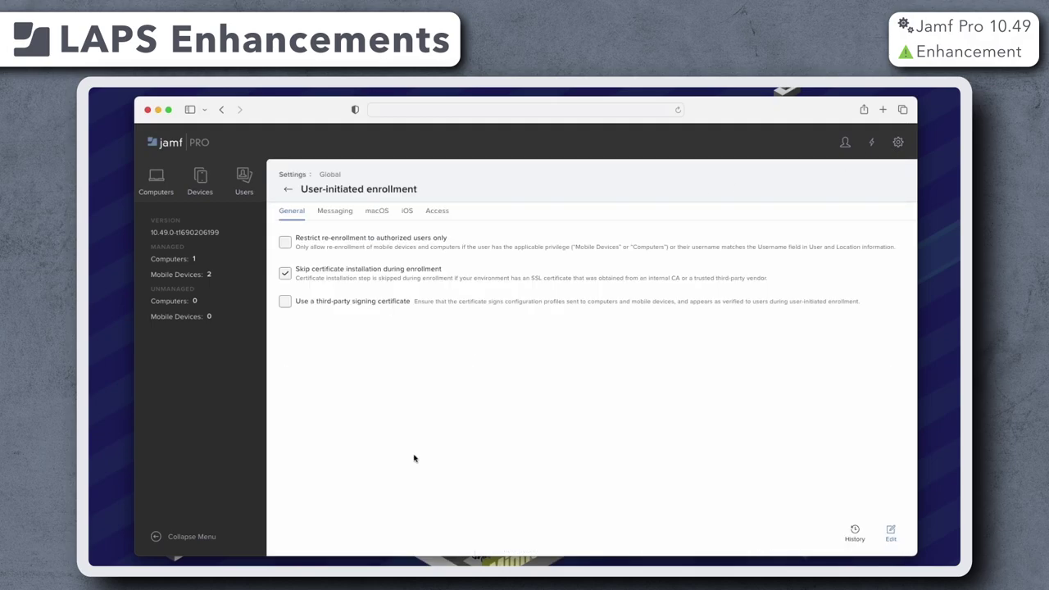
pyautogui.click(381, 214)
pyautogui.click(890, 532)
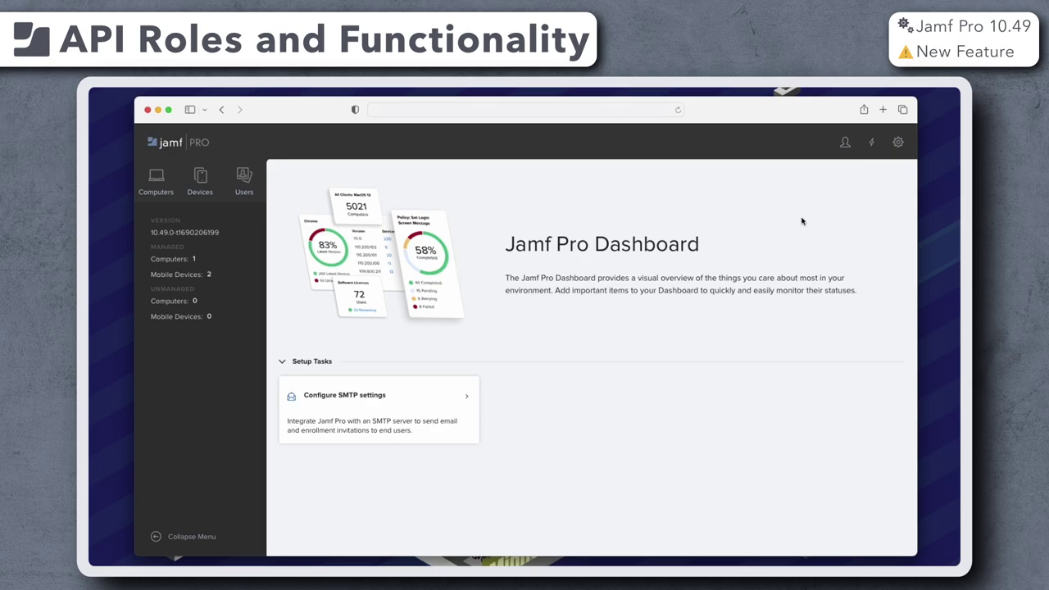
# - Start a new API role in the system's API Roles and Clients settings with the display name LAPS Admin
pyautogui.click(899, 143)
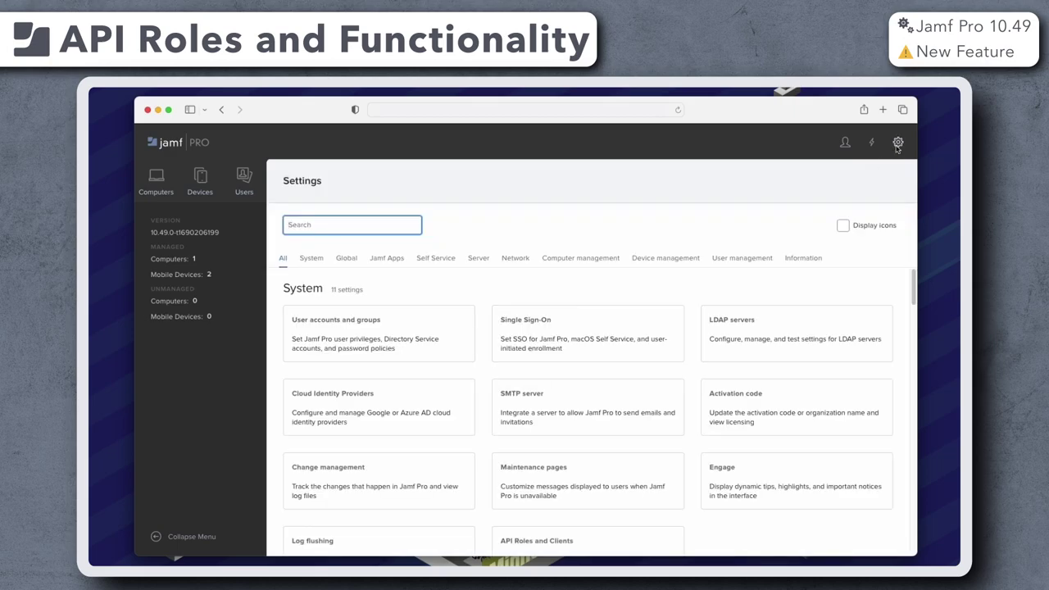
pyautogui.click(320, 258)
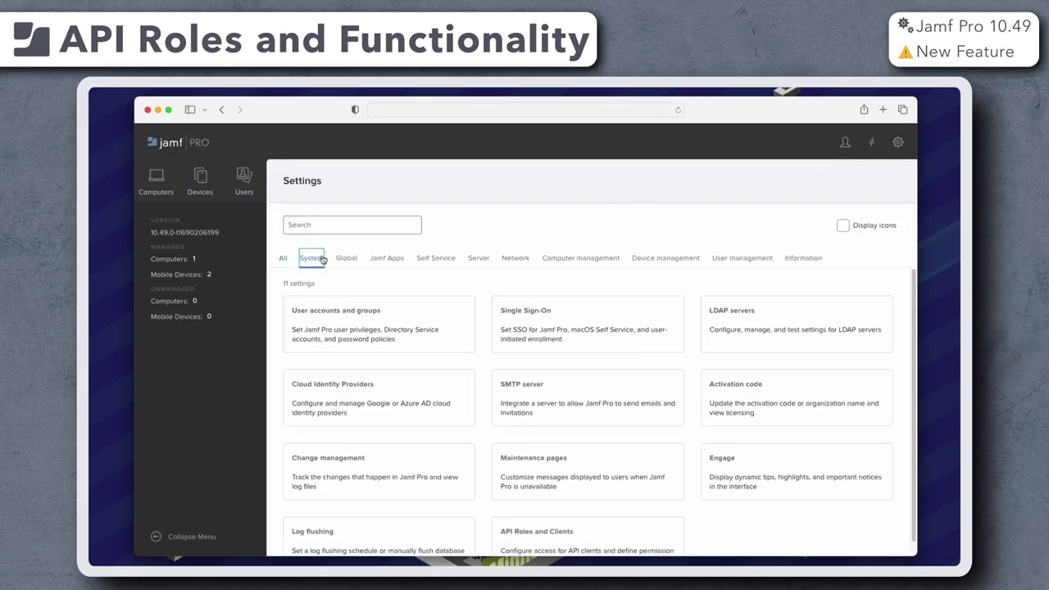
pyautogui.click(609, 499)
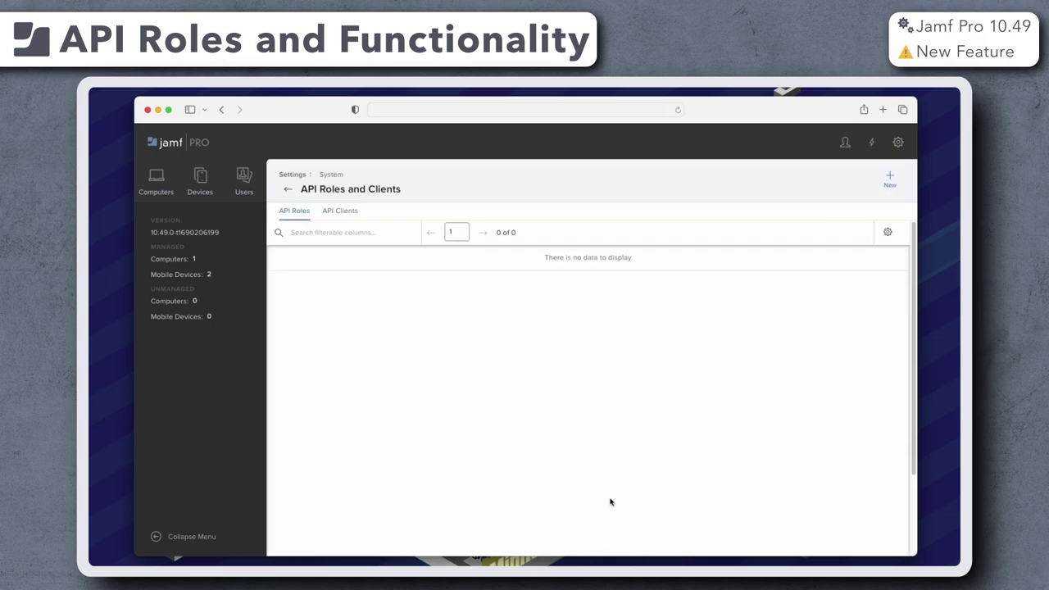
pyautogui.click(888, 179)
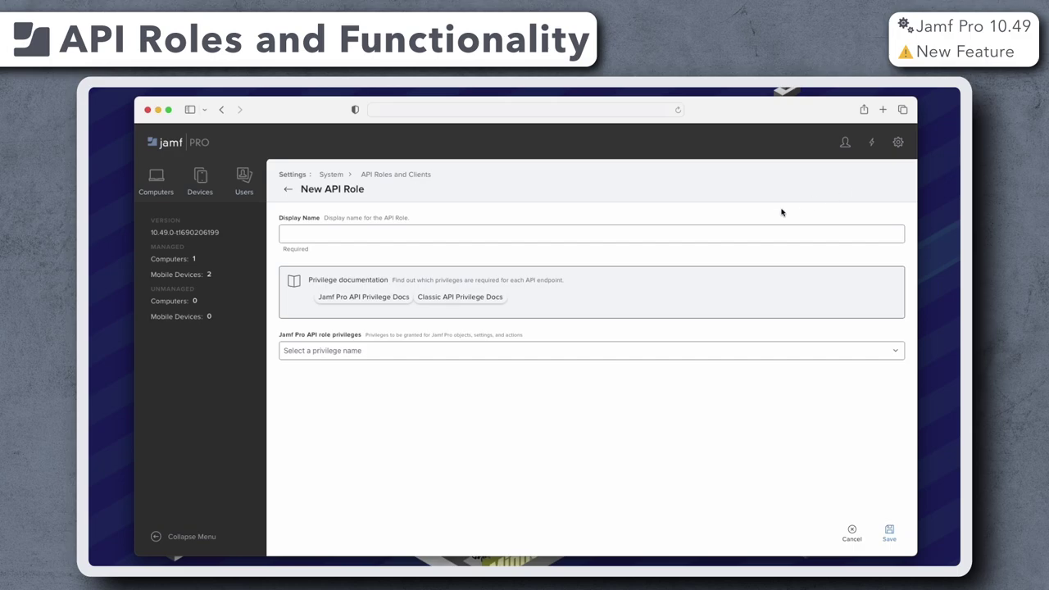
pyautogui.click(740, 231)
pyautogui.write('LAPS Admin')
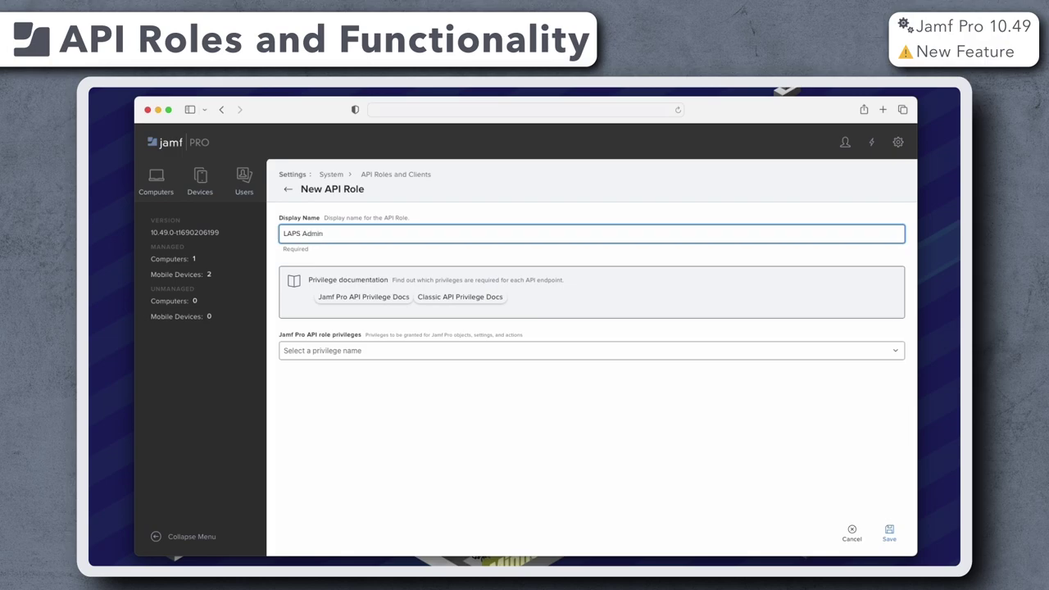
pyautogui.click(722, 257)
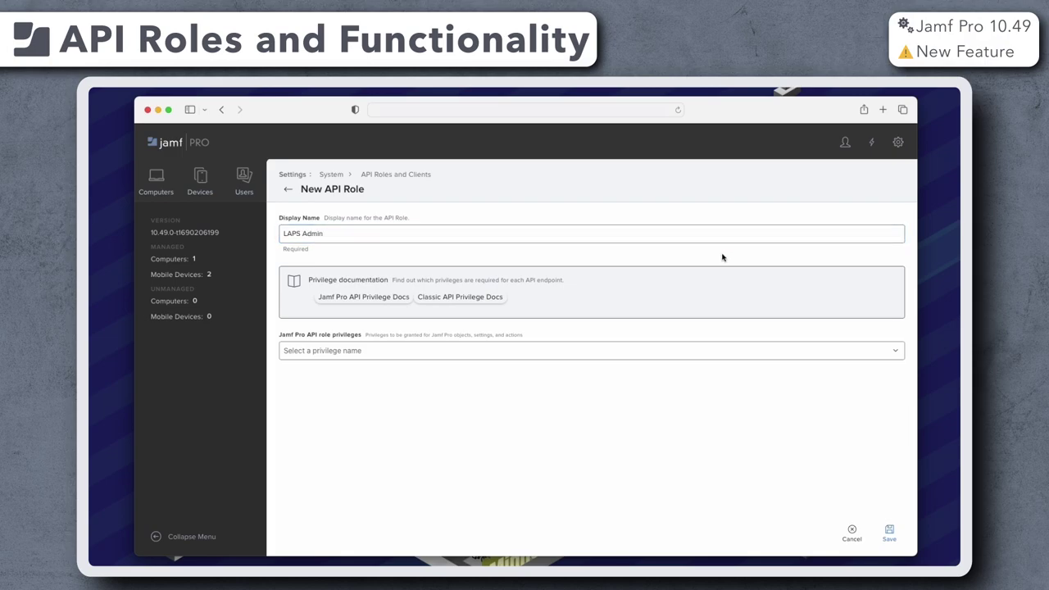
# - Grant the API role the View Local Admin Password and Read Computers privileges and save it
pyautogui.click(615, 349)
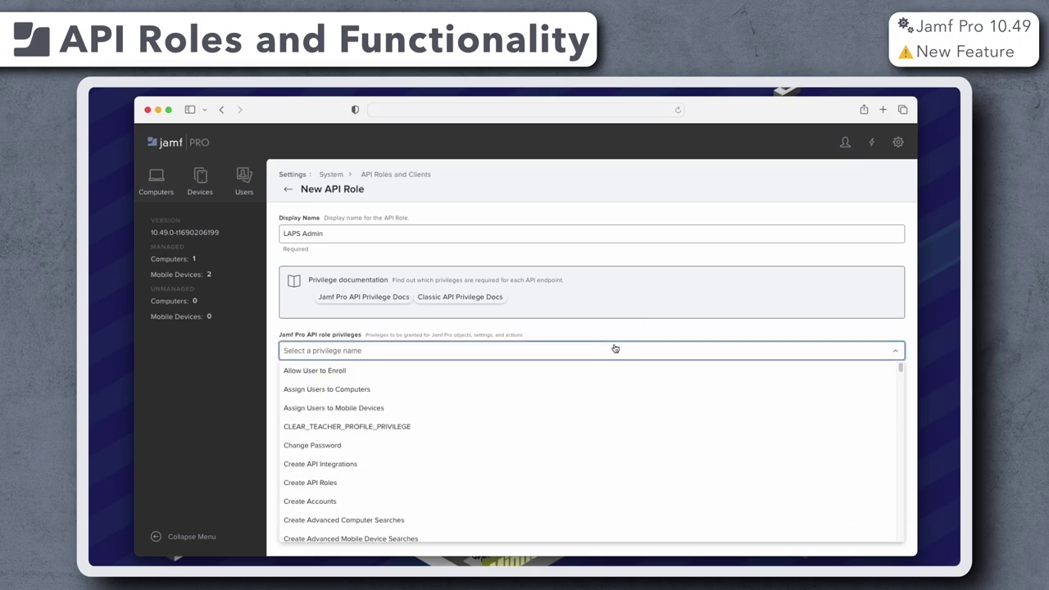
pyautogui.write('view')
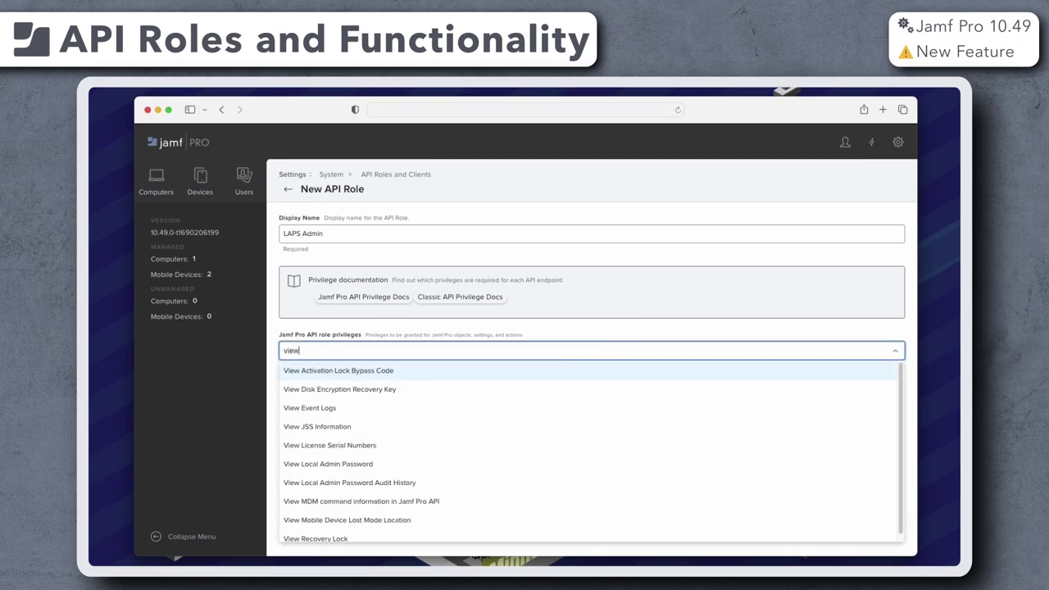
pyautogui.click(547, 463)
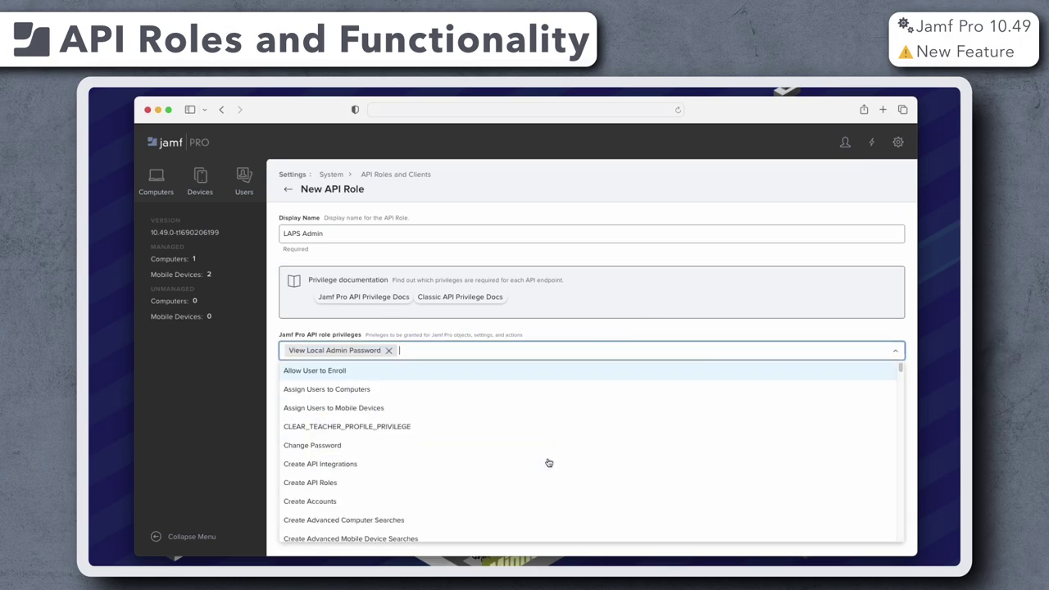
pyautogui.write('read com')
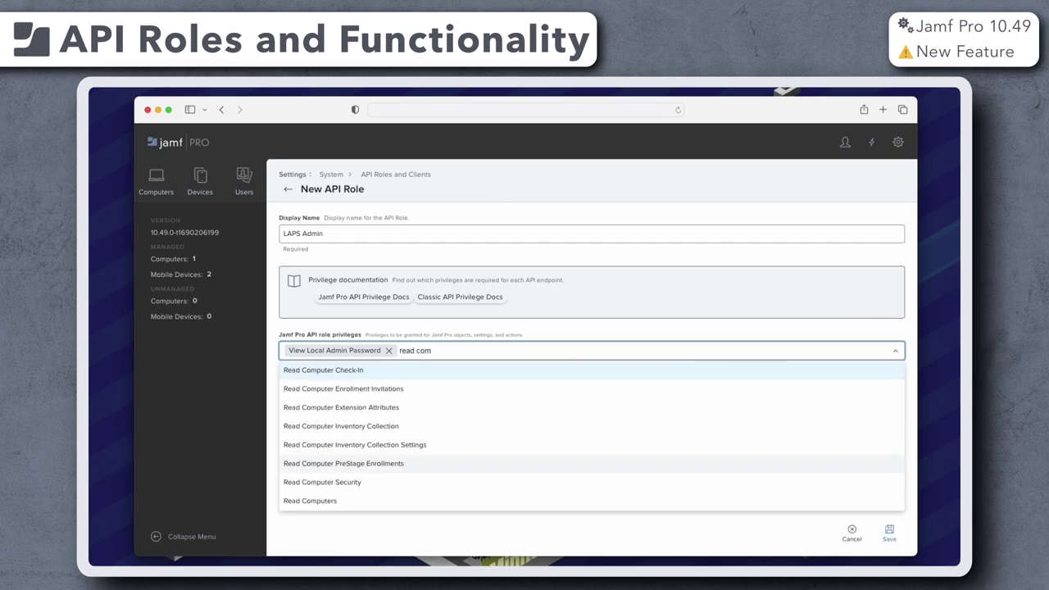
pyautogui.click(525, 500)
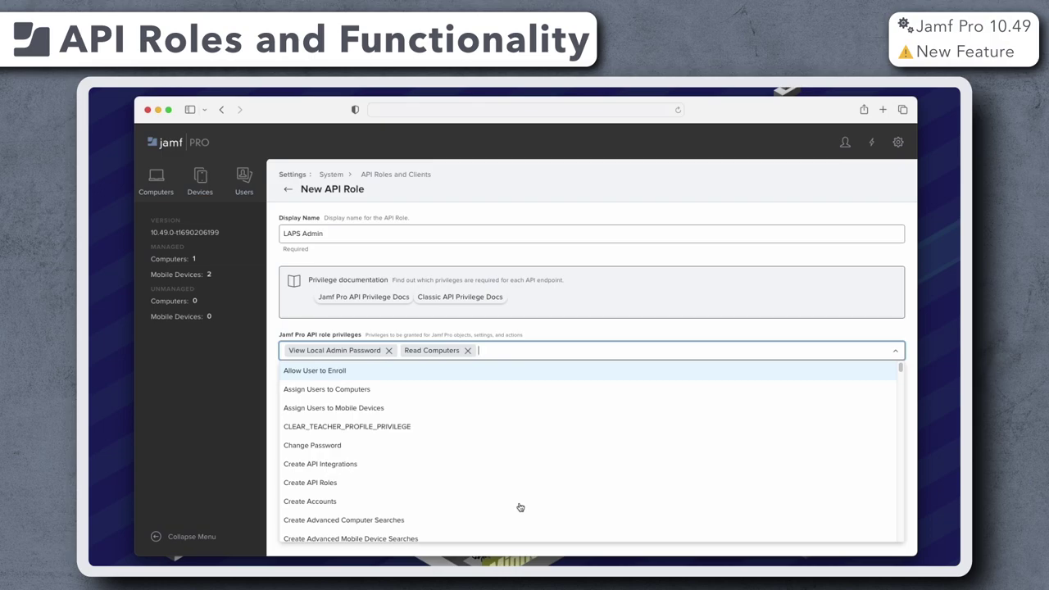
pyautogui.click(616, 337)
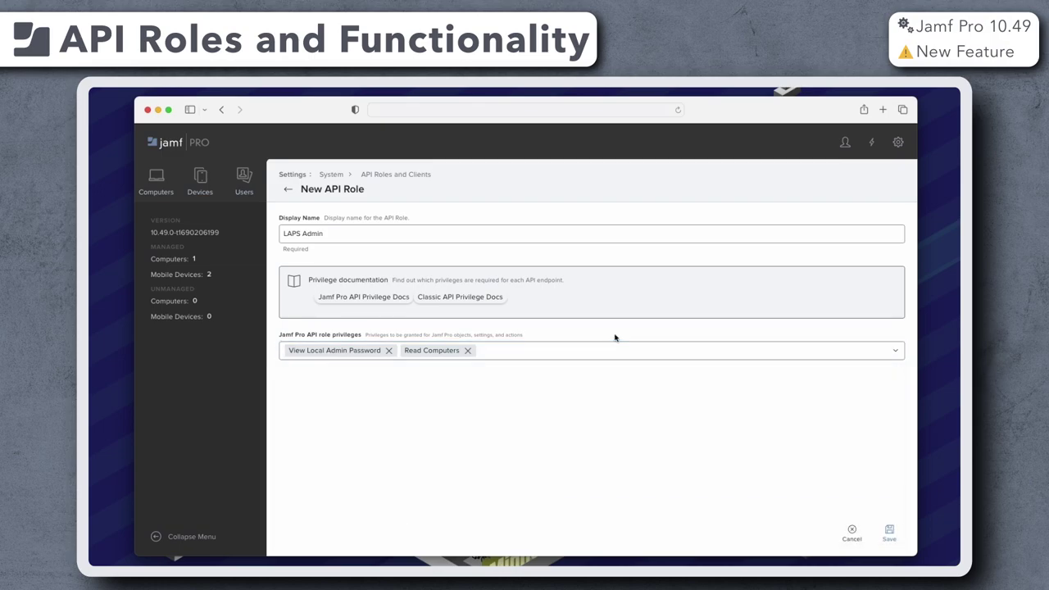
pyautogui.click(889, 532)
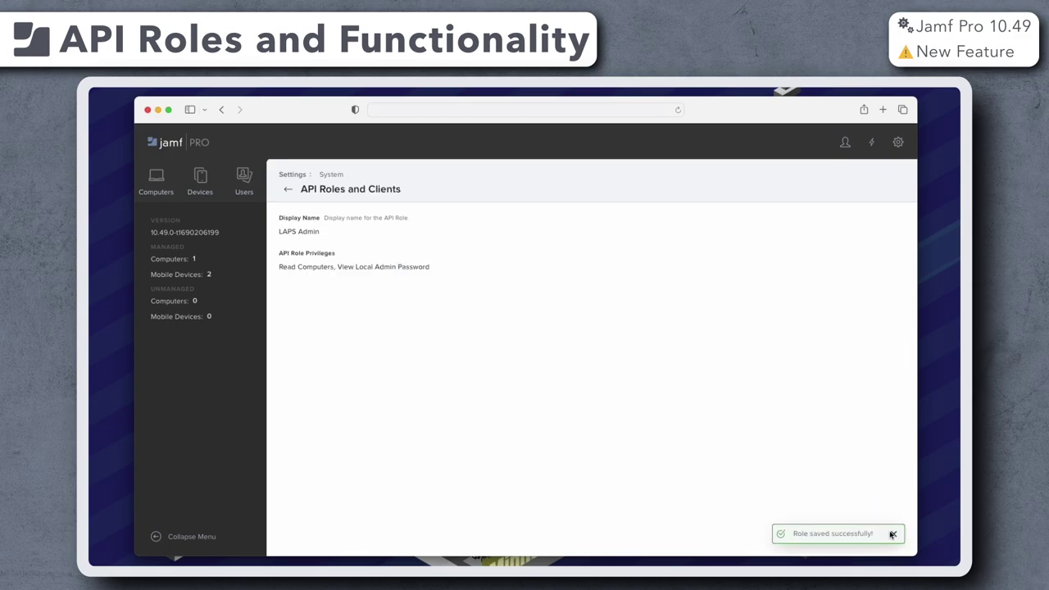
# - Start a new API client named LAPS Admin and assign it the LAPS Admin role
pyautogui.click(290, 190)
pyautogui.click(339, 212)
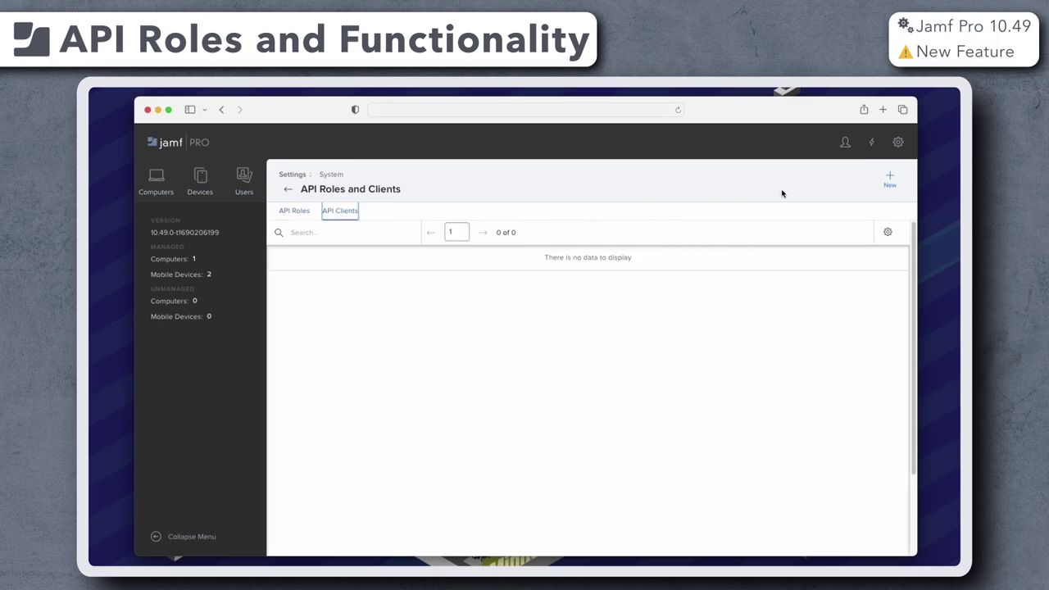
pyautogui.click(888, 180)
pyautogui.click(802, 232)
pyautogui.write('LAPS Admin')
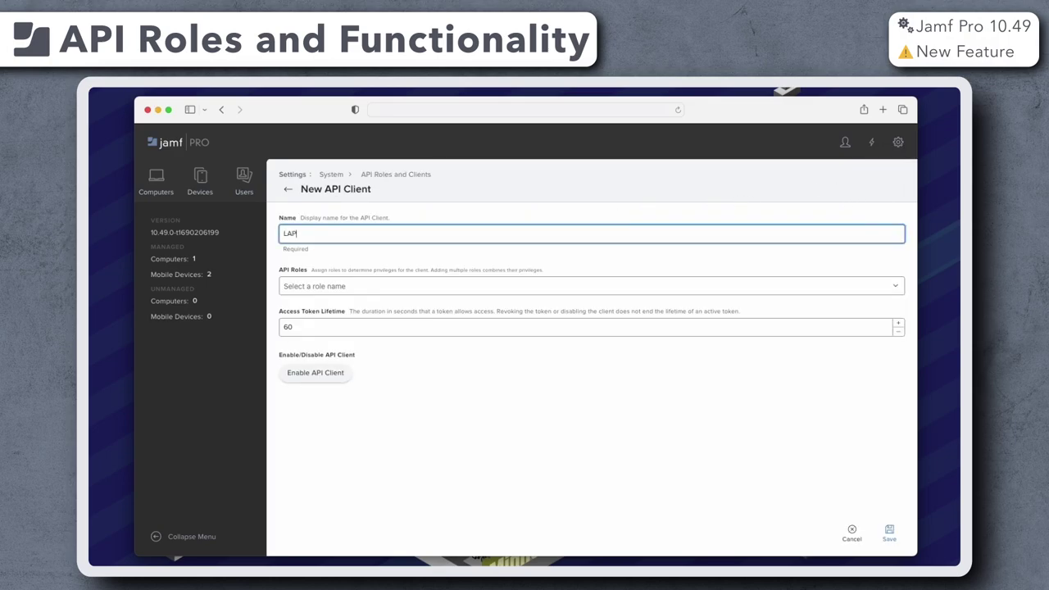
pyautogui.click(746, 287)
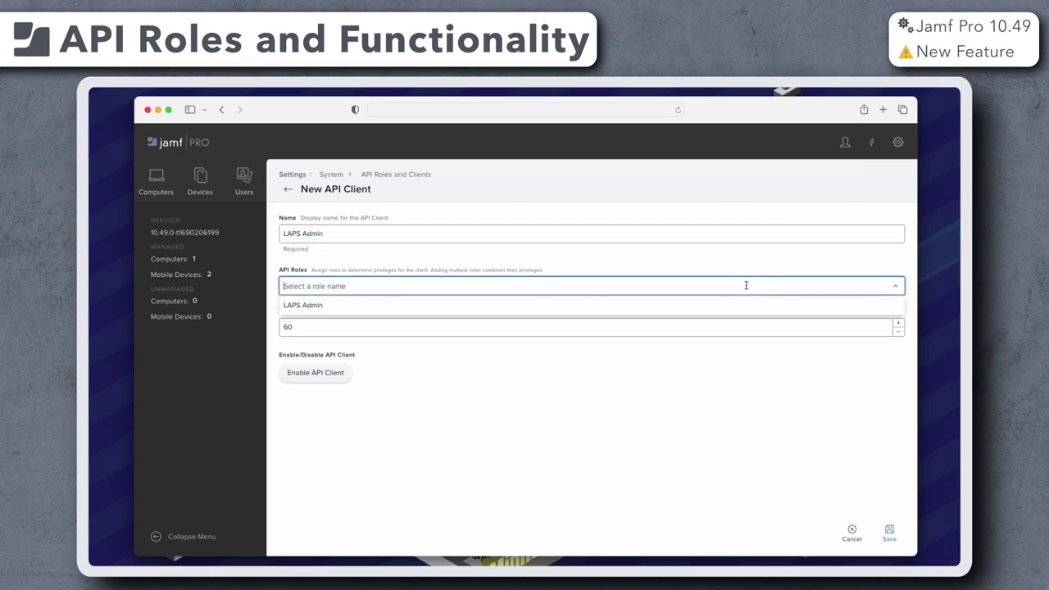
pyautogui.click(745, 305)
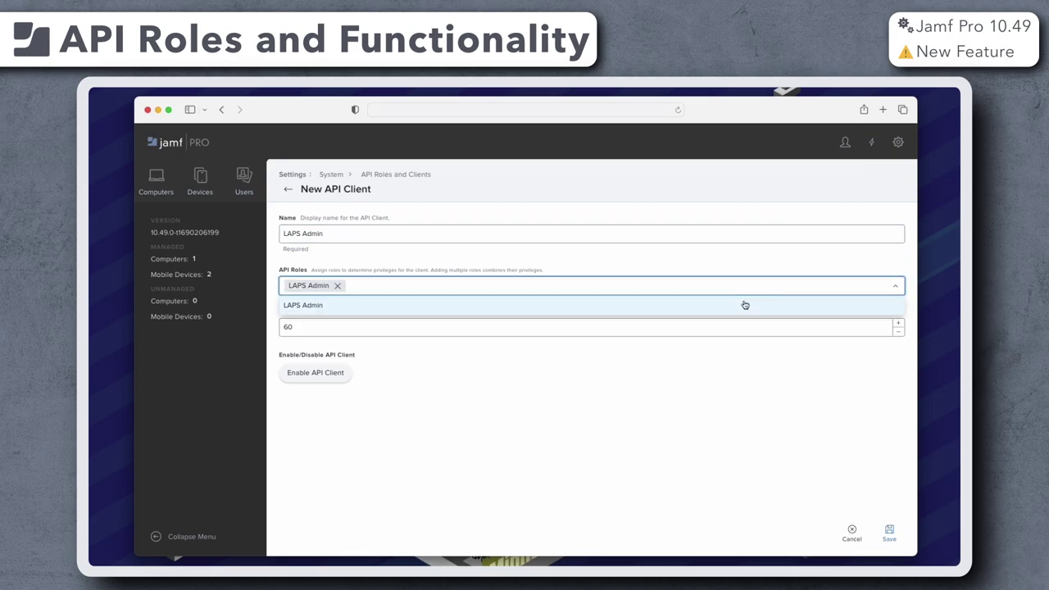
pyautogui.click(752, 352)
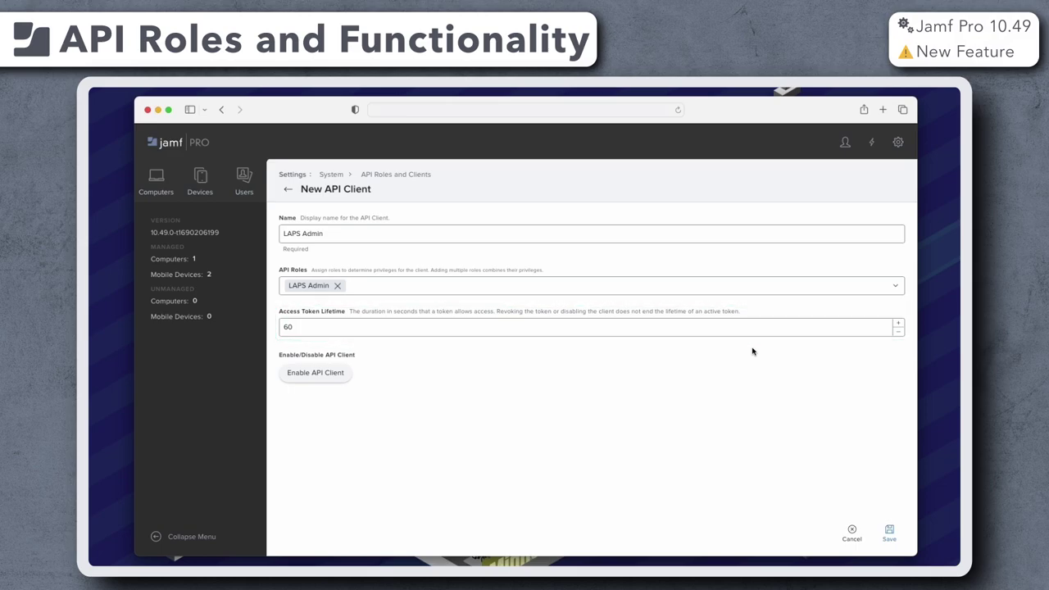
# - Enable the LAPS Admin API client, save it and dismiss the notification
pyautogui.click(334, 372)
pyautogui.click(889, 532)
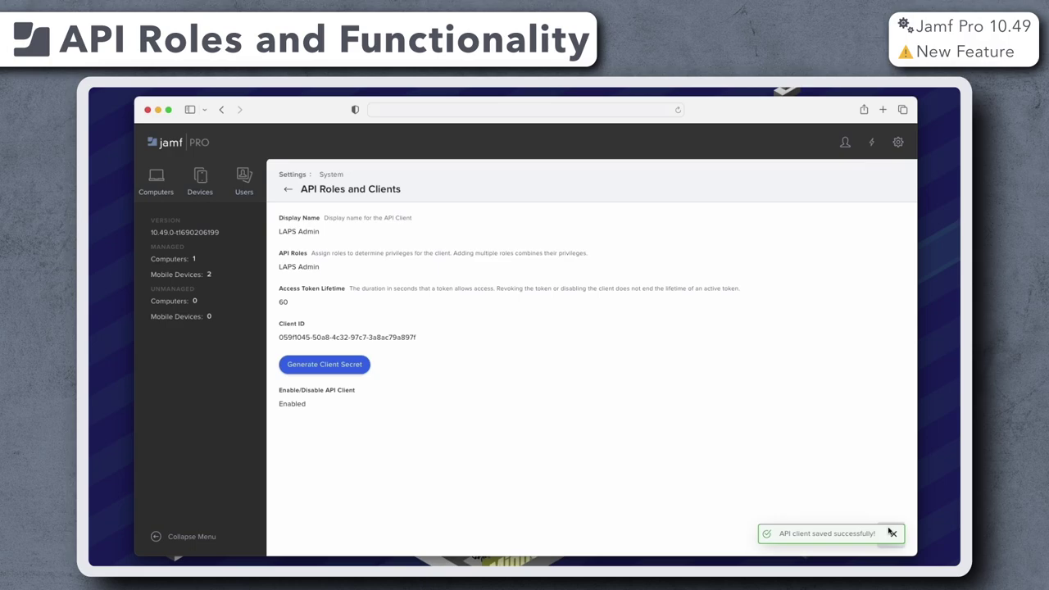
pyautogui.click(892, 533)
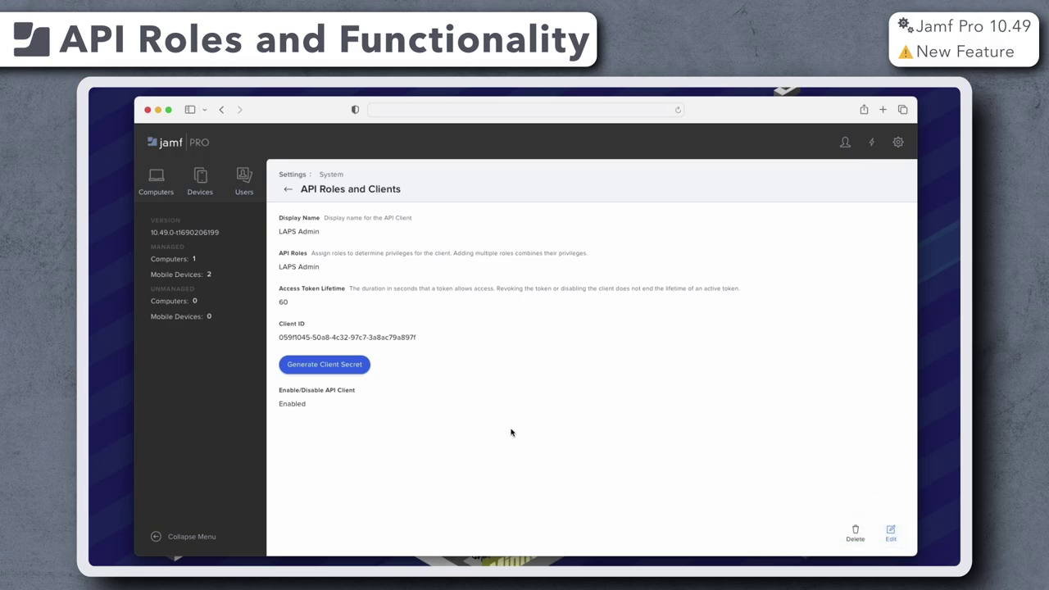
# - Generate a client secret for the LAPS Admin API client and close the credentials dialog
pyautogui.click(367, 367)
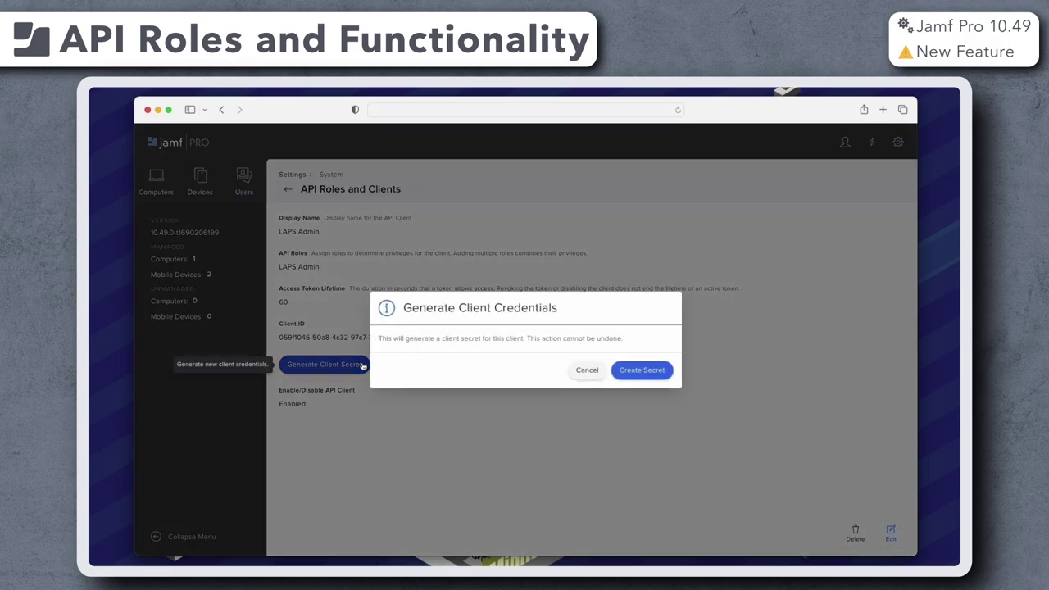
pyautogui.click(628, 369)
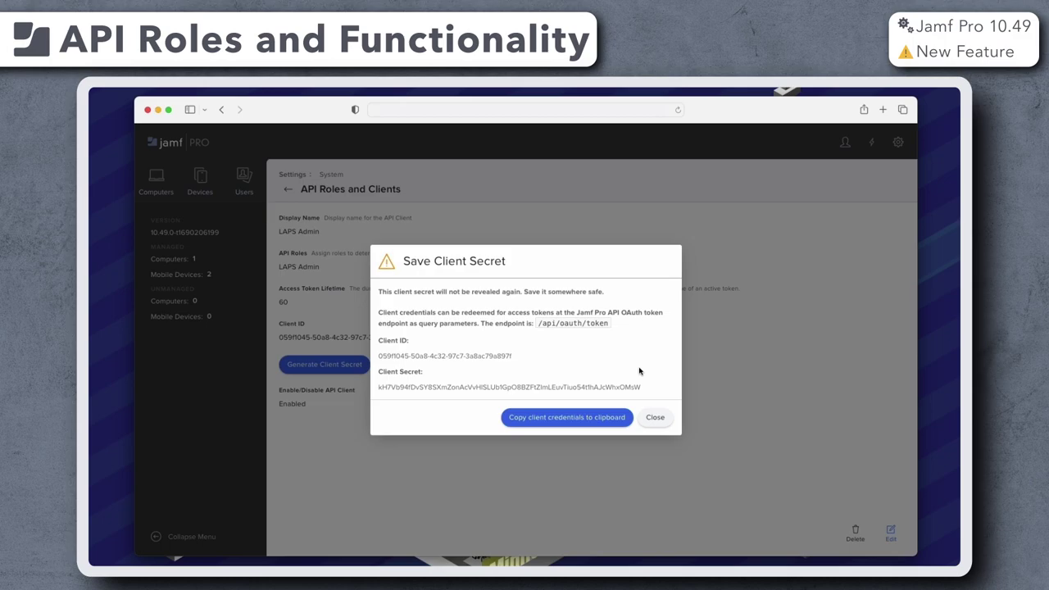
pyautogui.click(660, 416)
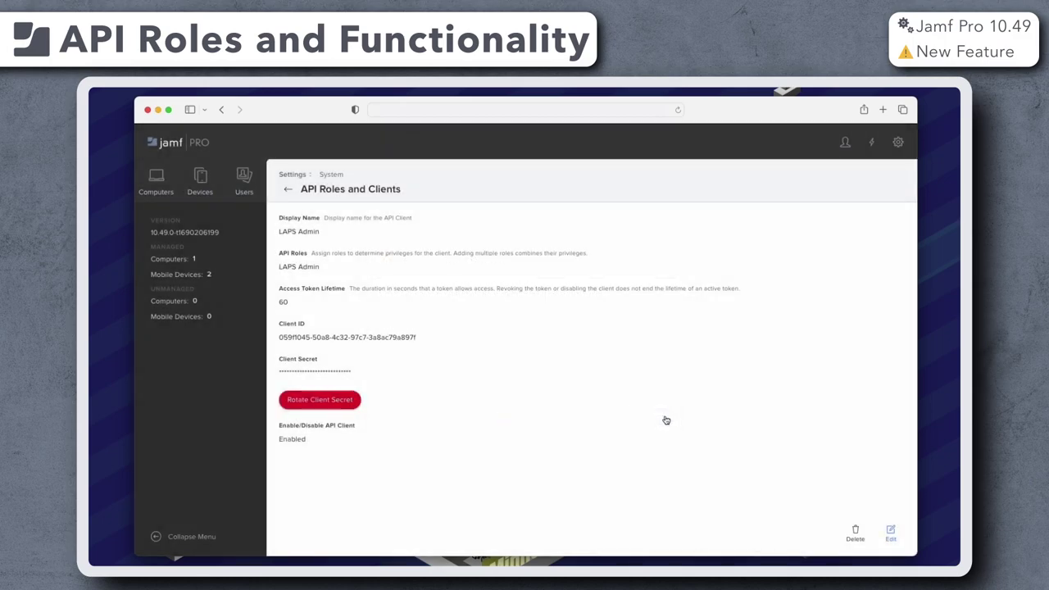
# - Rotate the client secret of the LAPS Admin API client, confirm the rotation and close the new credentials dialog
pyautogui.click(343, 401)
pyautogui.click(639, 378)
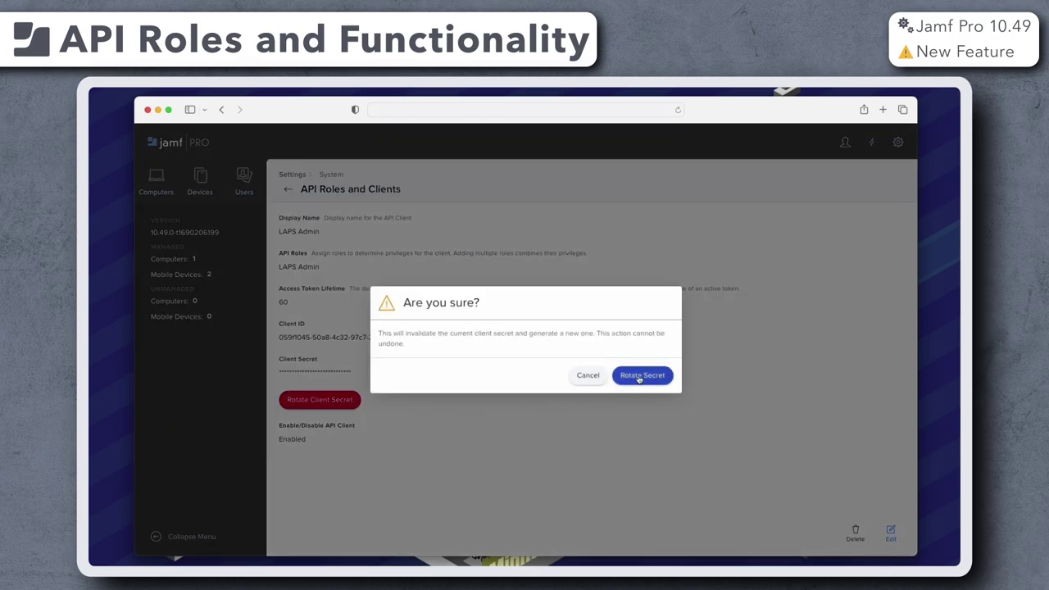
pyautogui.click(655, 417)
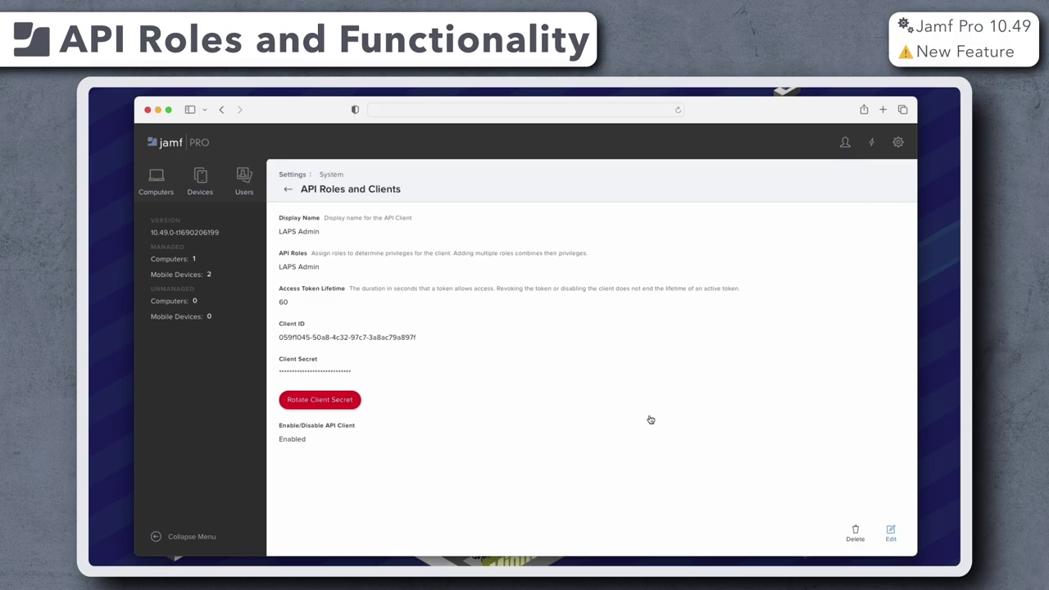
# - Open the LAPS Admin API client for editing and disable it
pyautogui.click(890, 533)
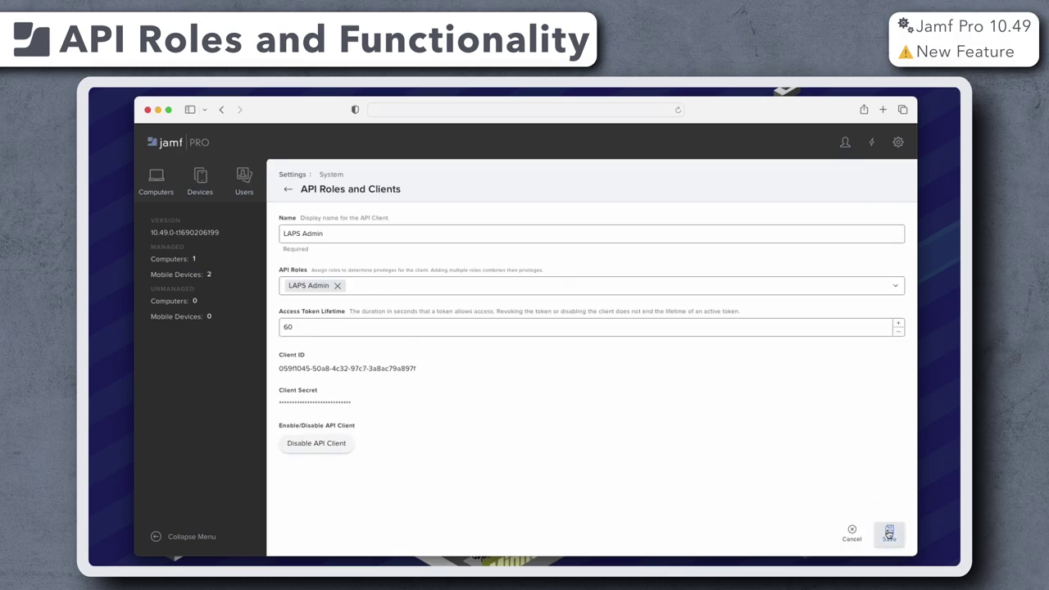
pyautogui.click(351, 443)
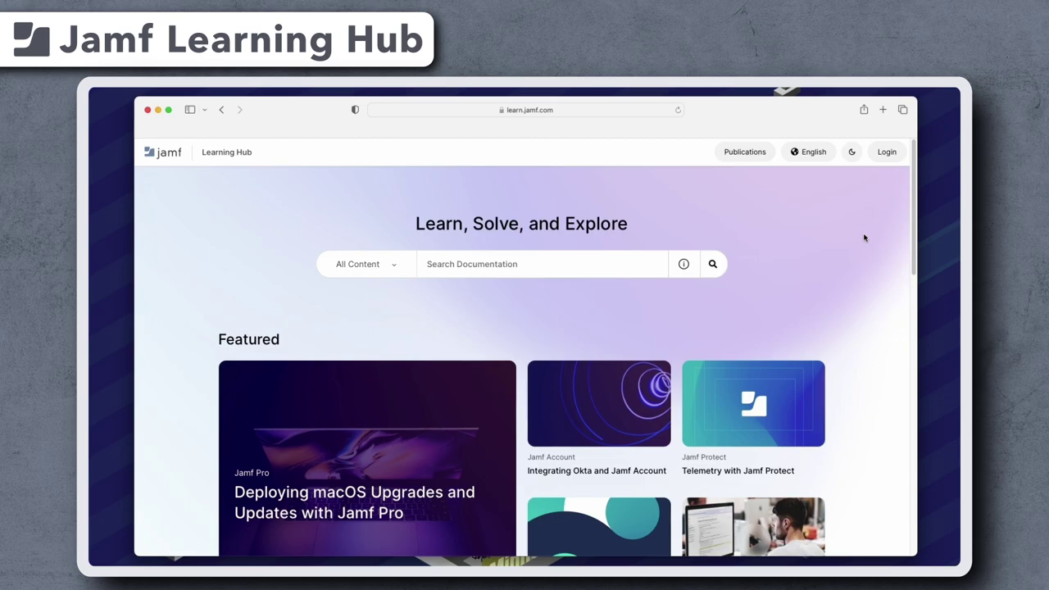
# - In the Jamf Learning Hub, open the Jamf Pro product page and go to its Release Notes section
pyautogui.scroll(-5, 901, 326)
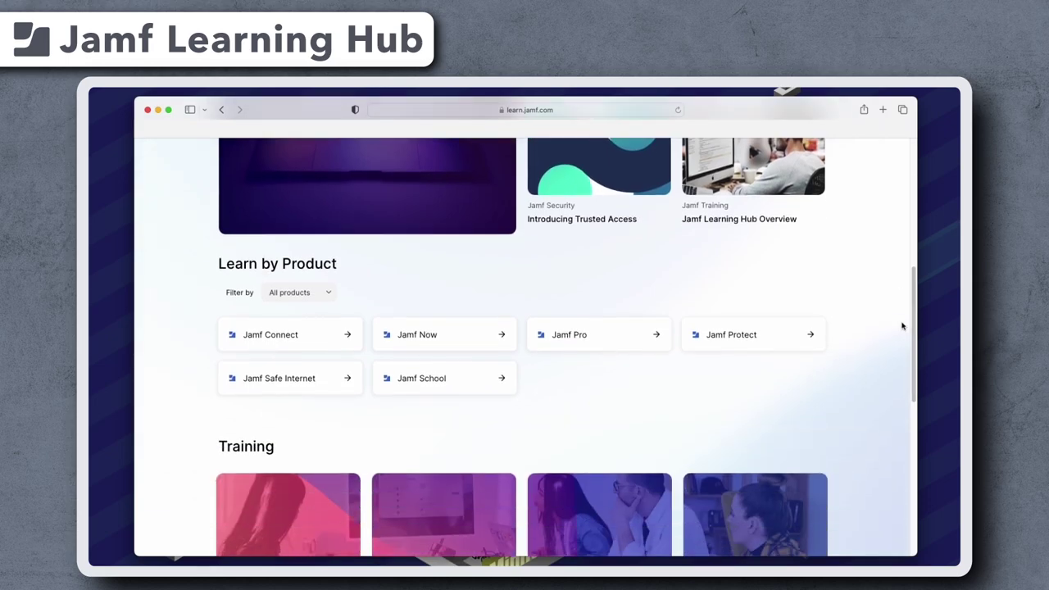
pyautogui.click(625, 342)
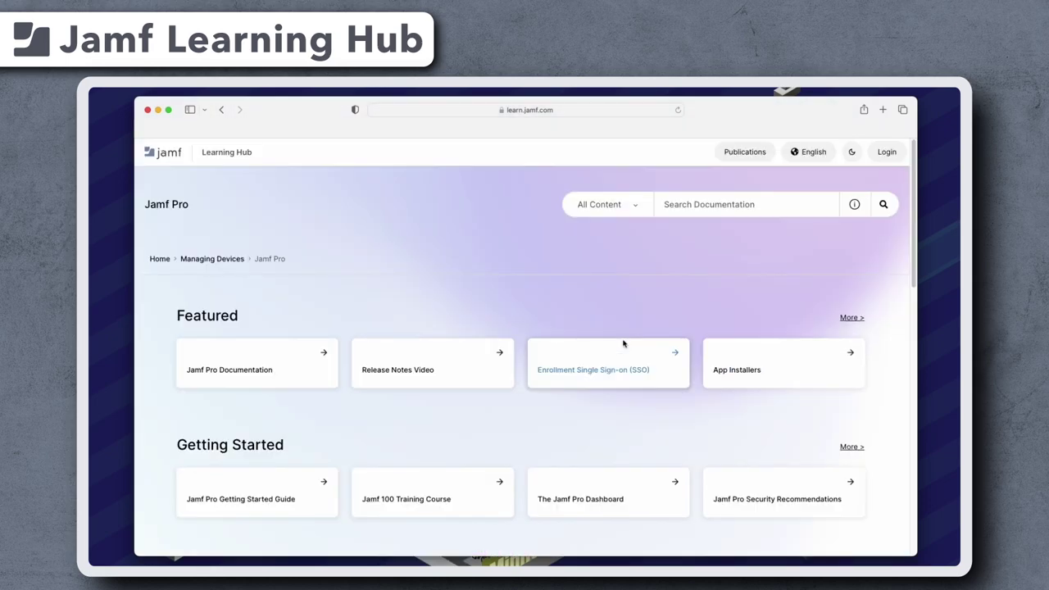
pyautogui.scroll(-3, 905, 295)
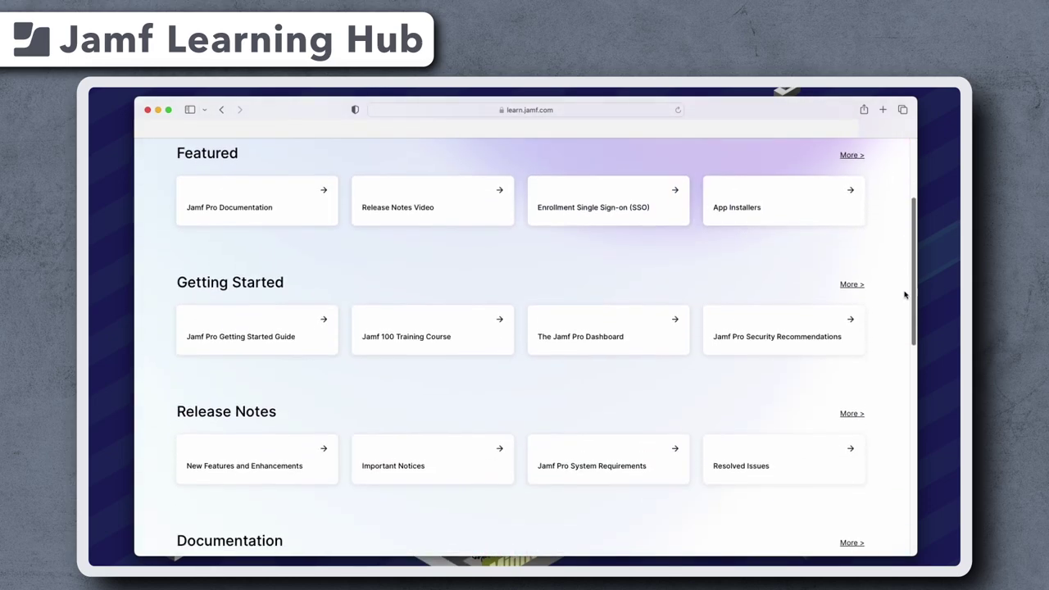
pyautogui.scroll(-2, 904, 295)
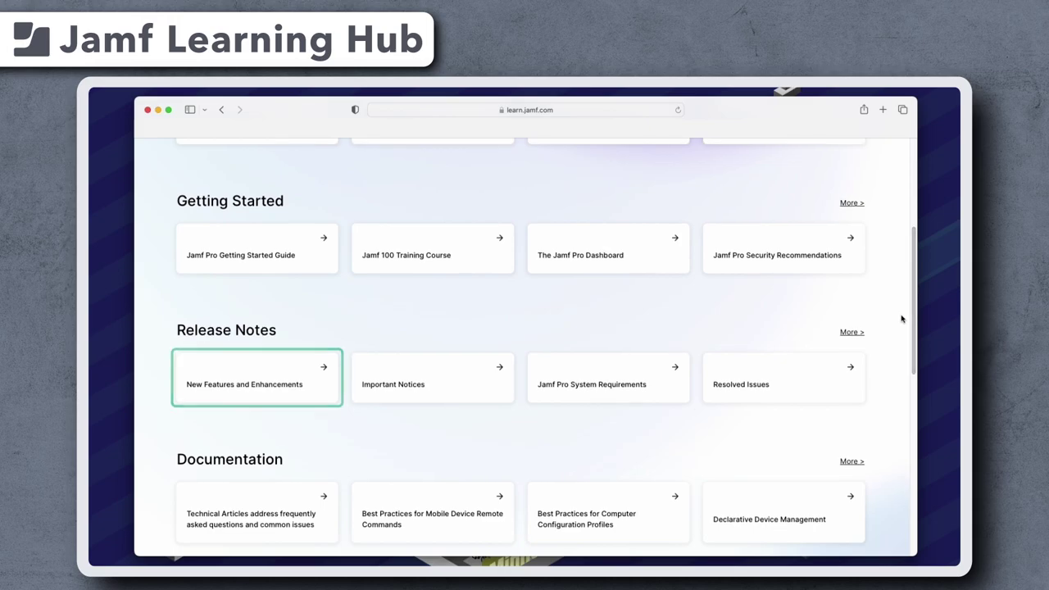